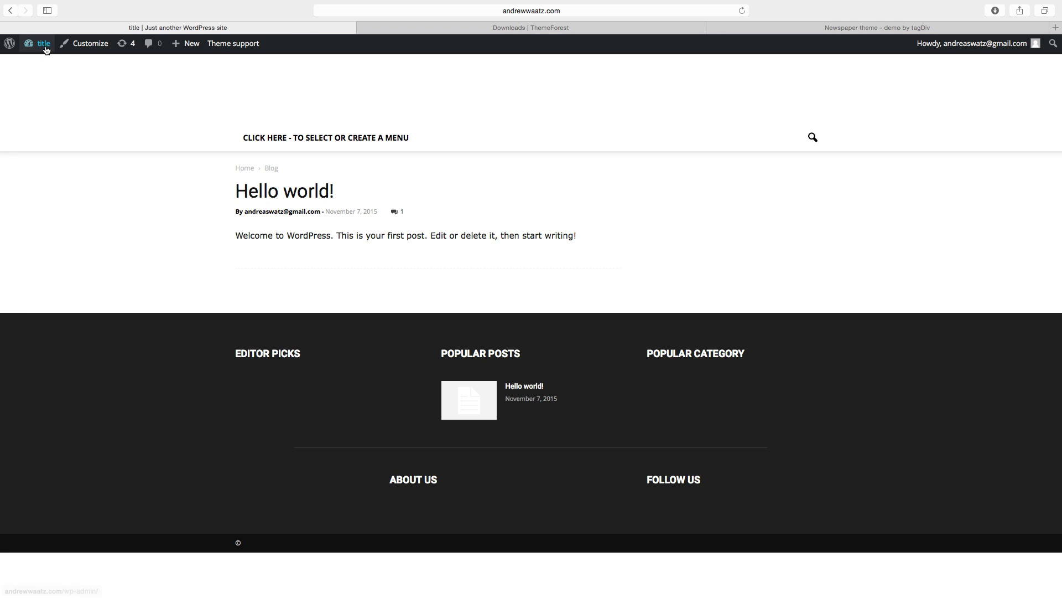
From the Dashboard, add a new page titled 'Home' and publish it.
mouse_move(40, 45)
click(43, 65)
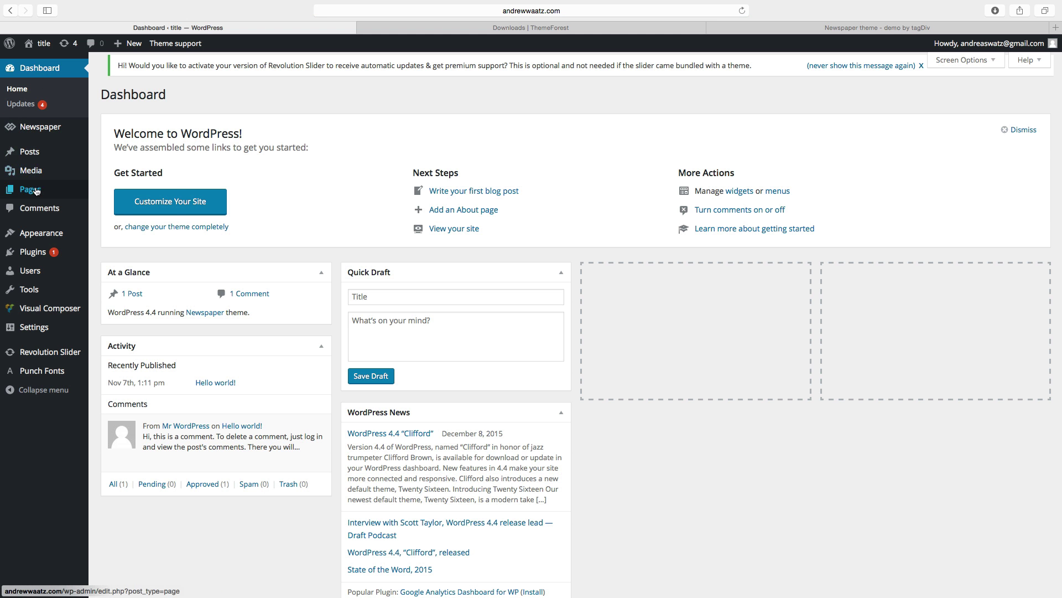
mouse_move(47, 190)
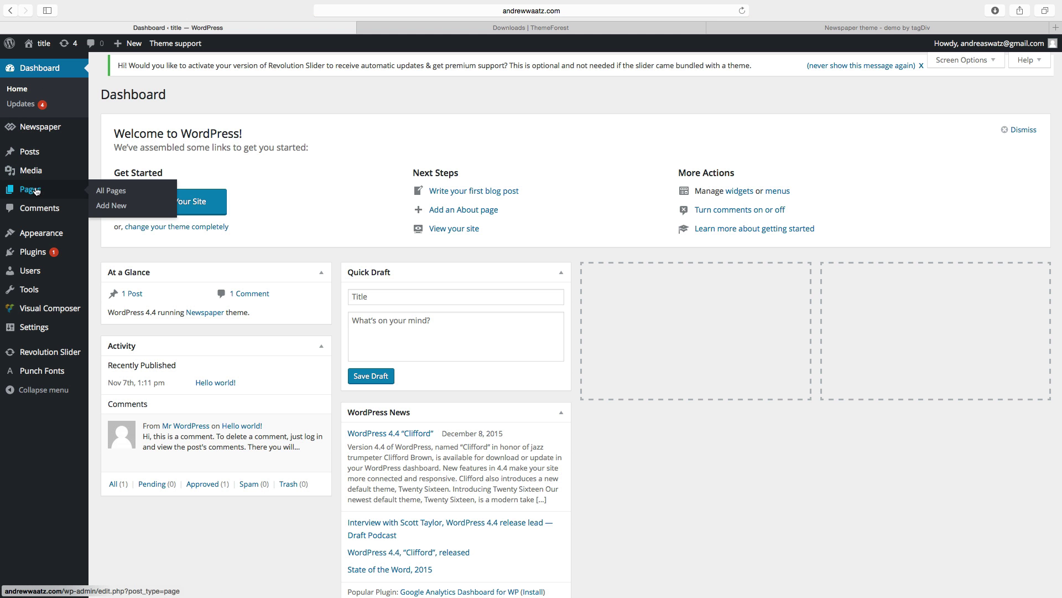
click(110, 206)
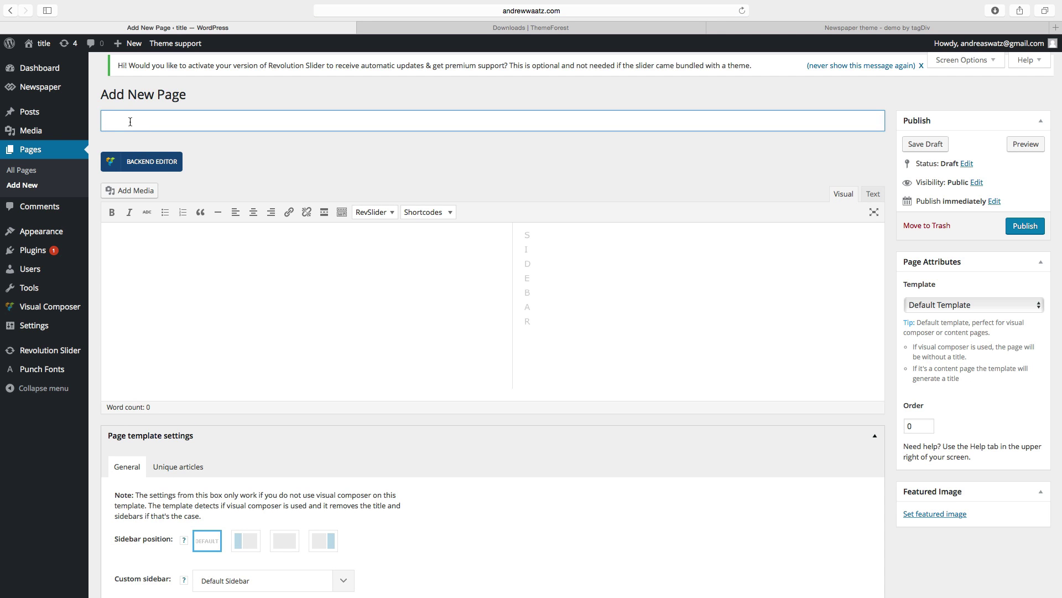
text(Home)
click(1018, 230)
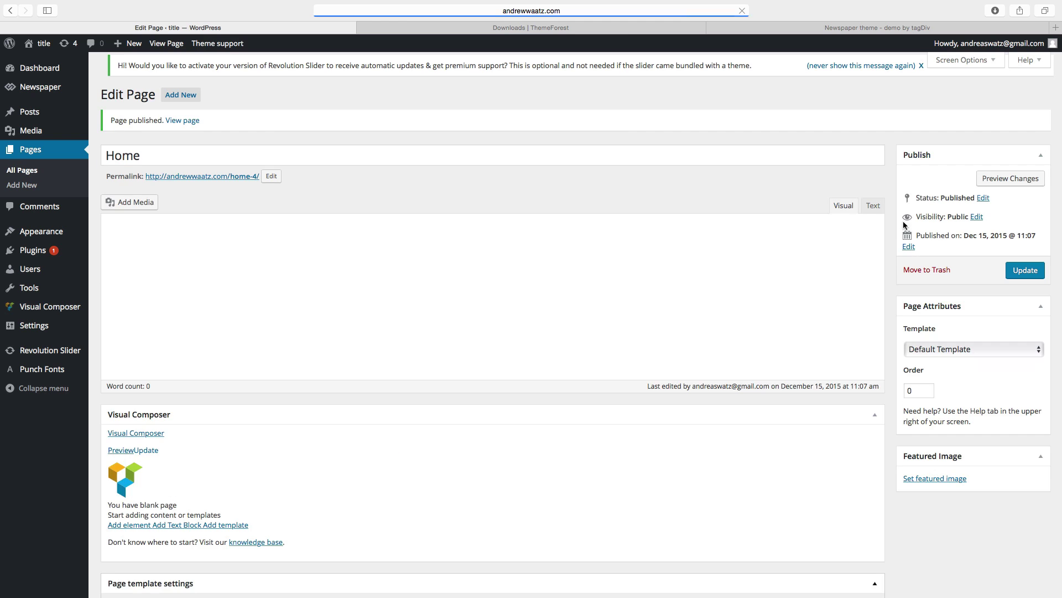
Add a new page titled 'Fruit' and publish it.
click(181, 96)
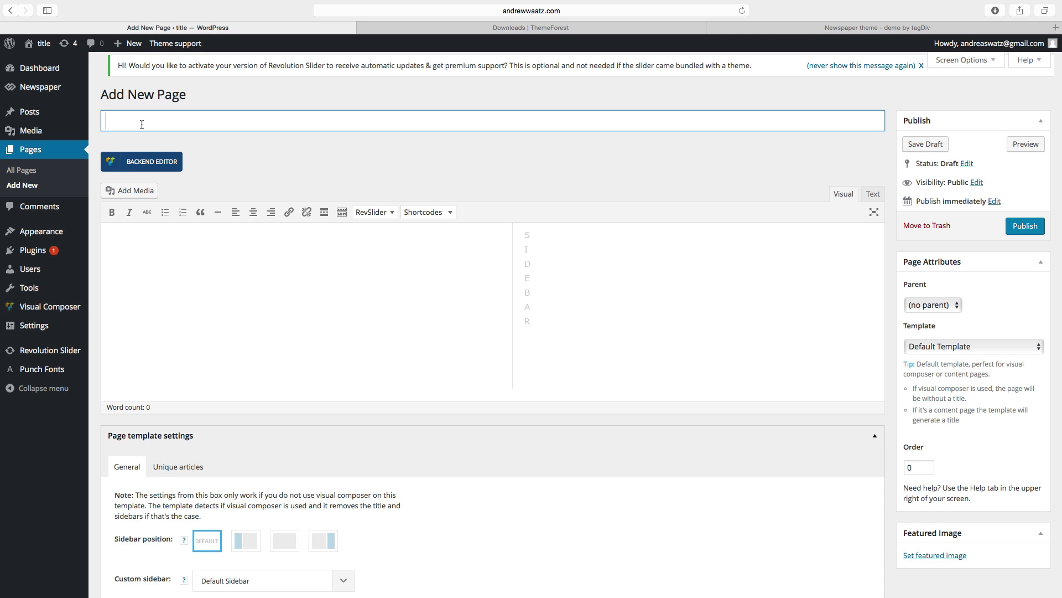
text(Fruit)
click(1028, 229)
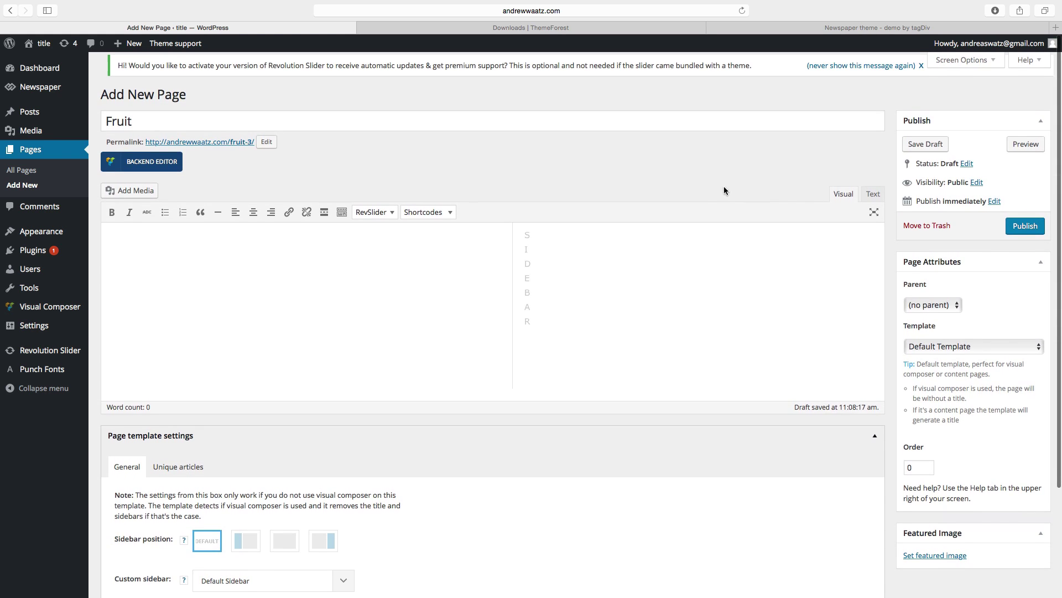
click(1027, 227)
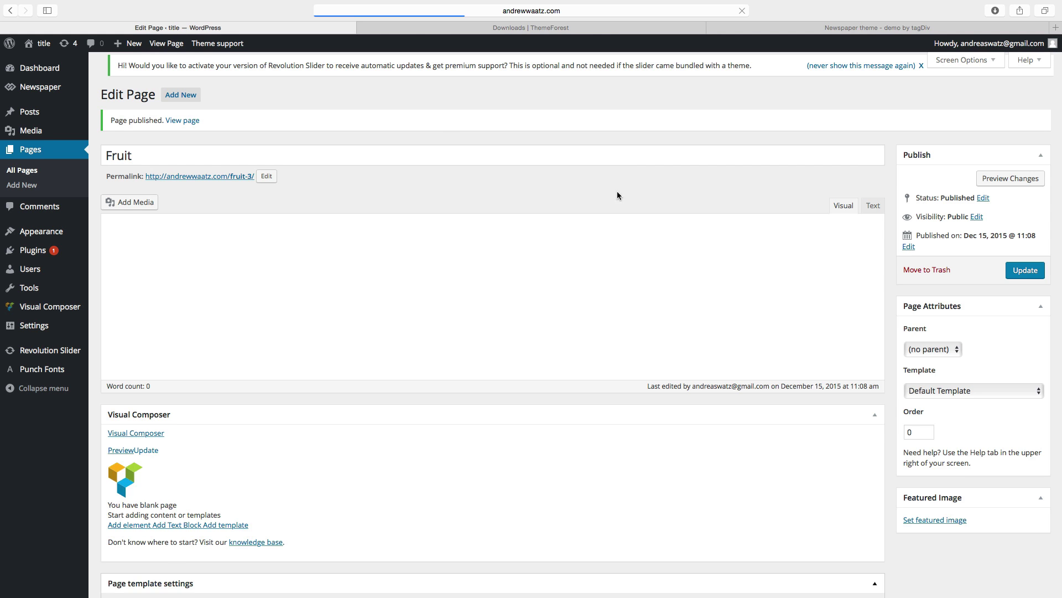
Add a new page titled 'Vegetables' and publish it.
click(178, 98)
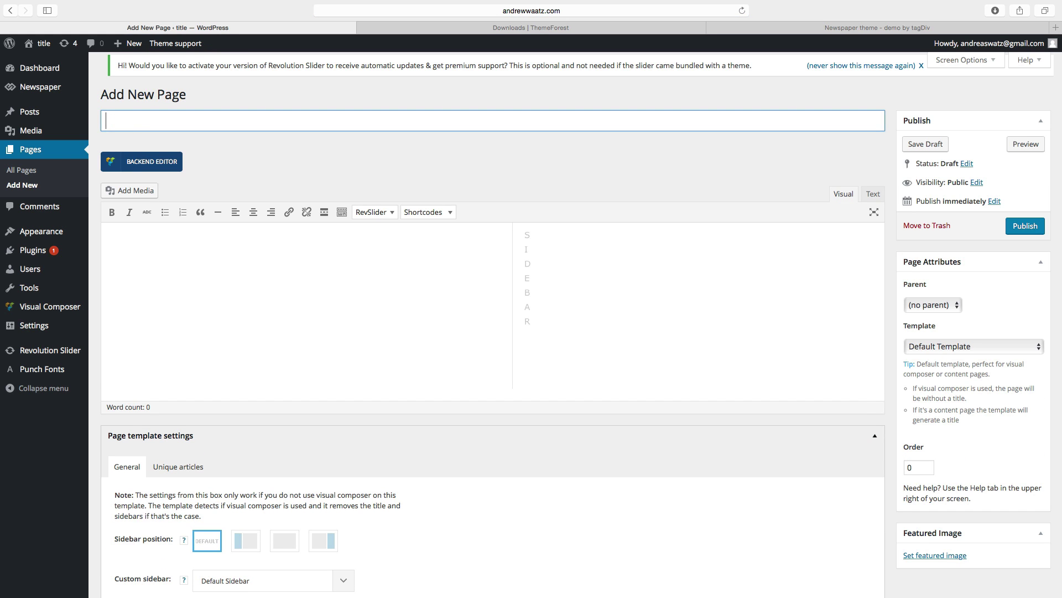
text(Vegetables)
click(1021, 227)
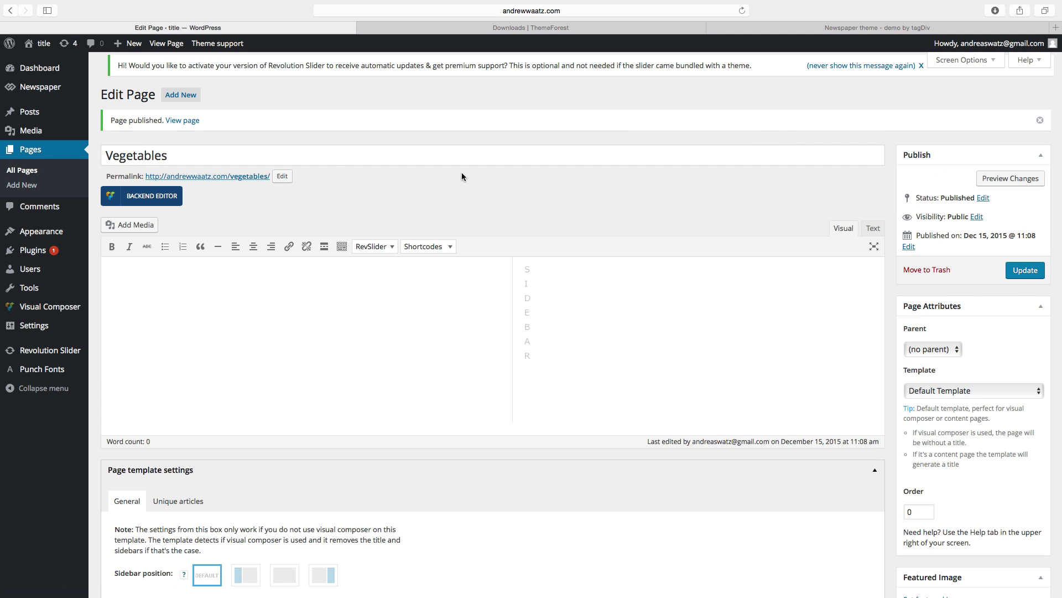
Add and publish a new page titled 'Health'.
click(180, 98)
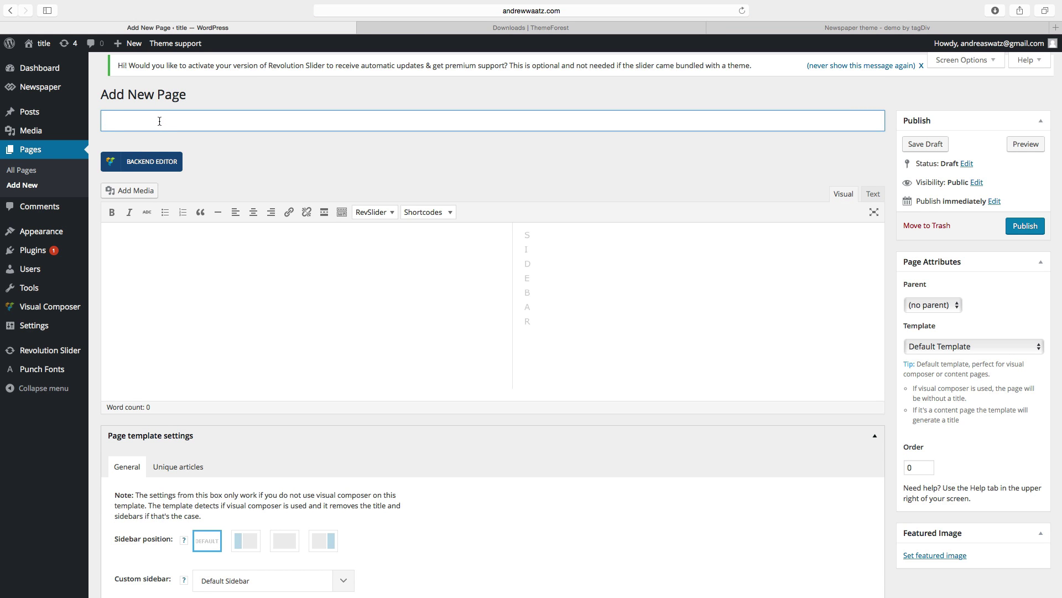
text(Health)
click(1022, 228)
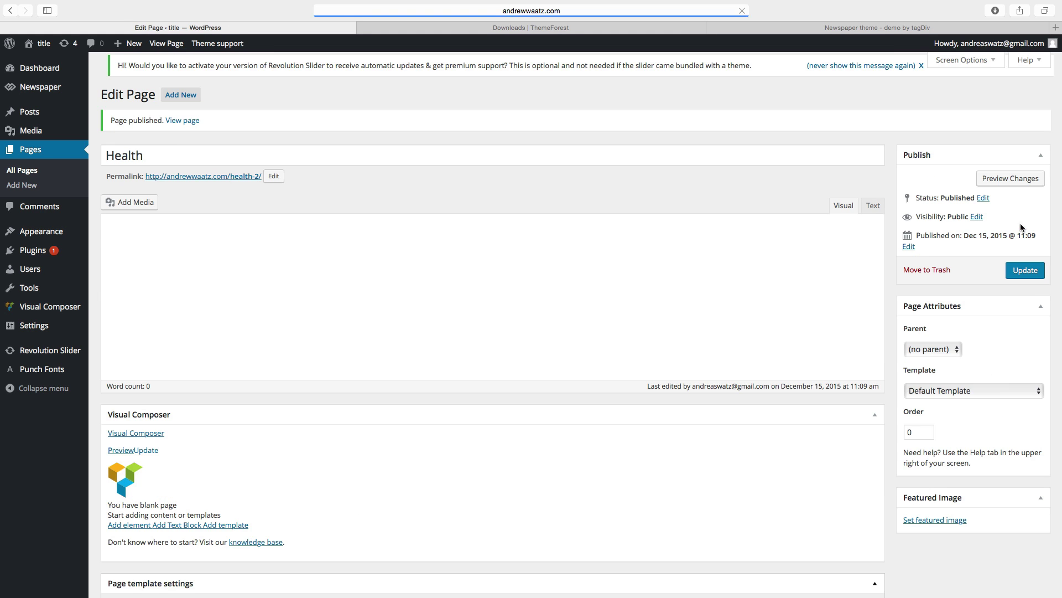
Add and publish a new page titled 'Contact'.
click(179, 96)
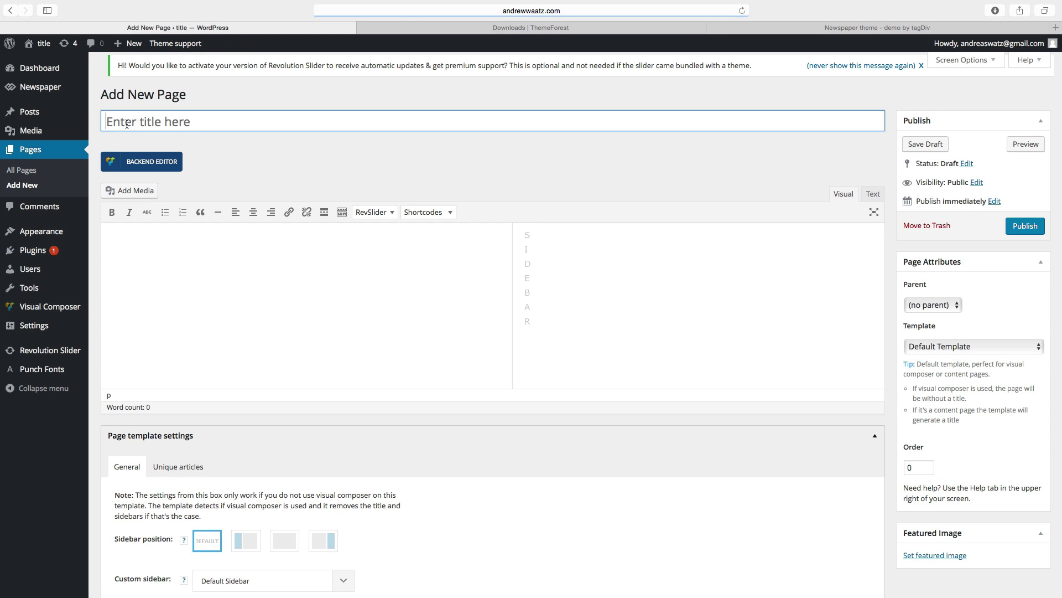
text(Cont)
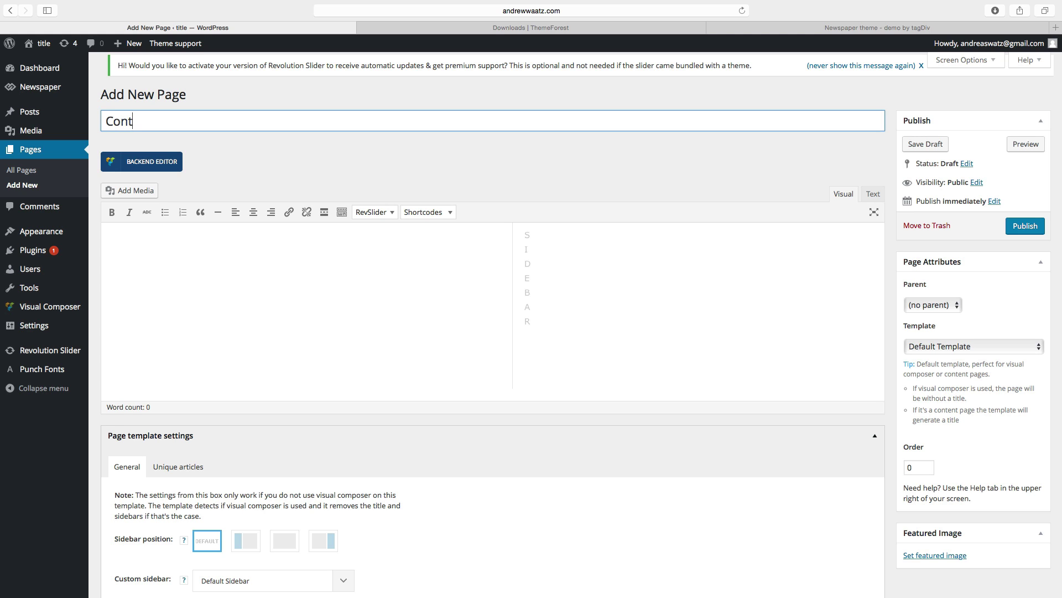
text(act)
click(1033, 228)
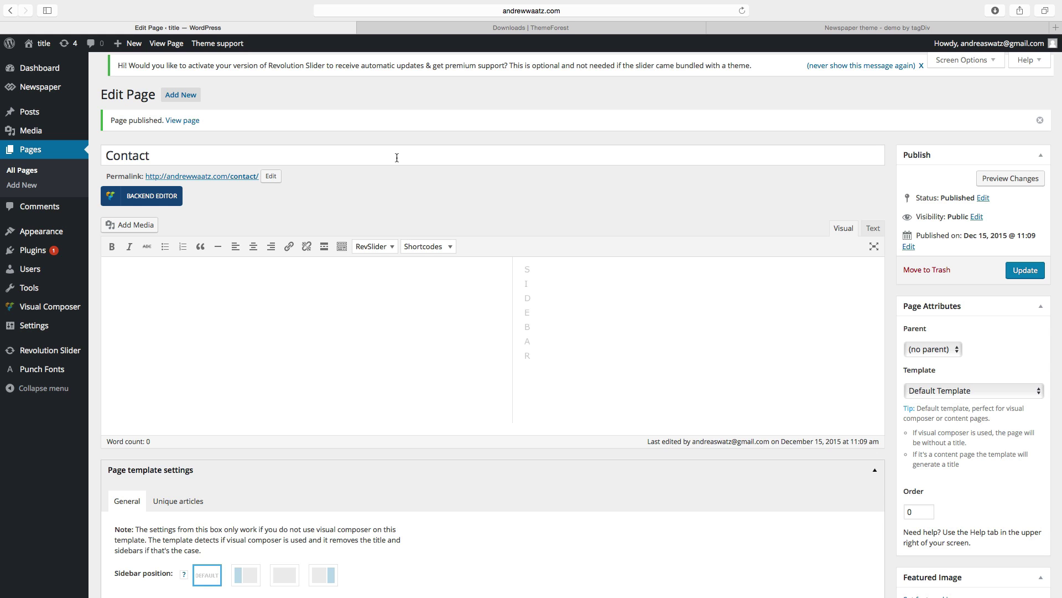
Add and publish a new page titled 'About us'.
click(175, 95)
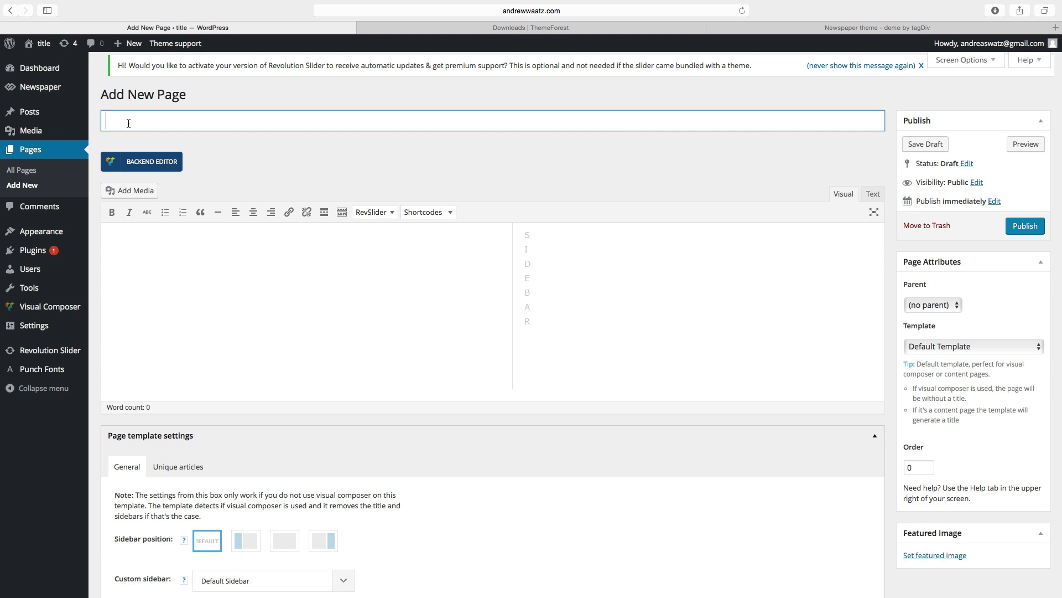
text(About us)
click(1022, 226)
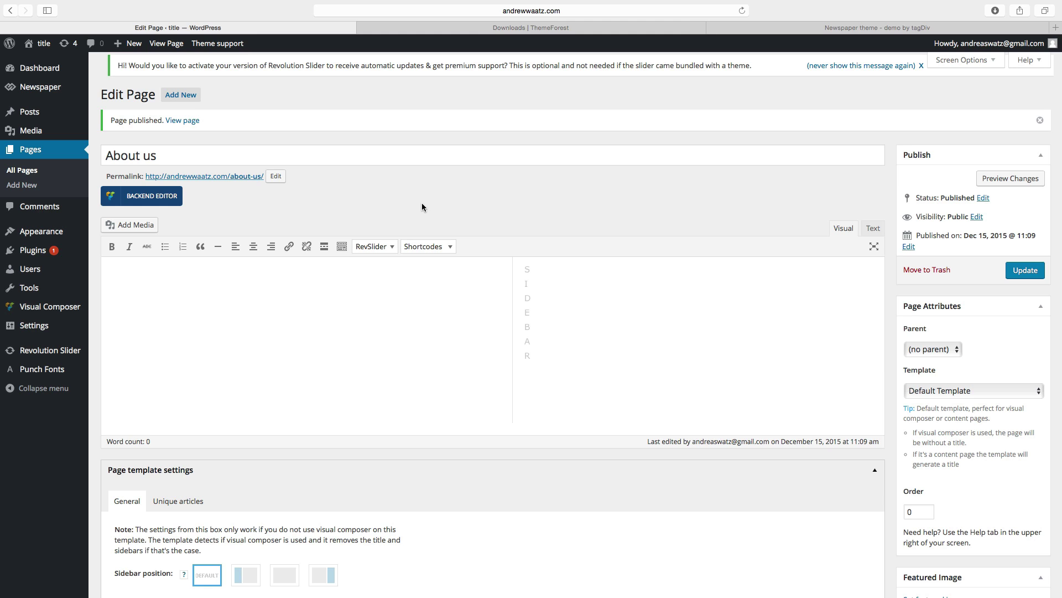
Under Appearance > Menus, create an empty menu named 'main menu'.
mouse_move(42, 232)
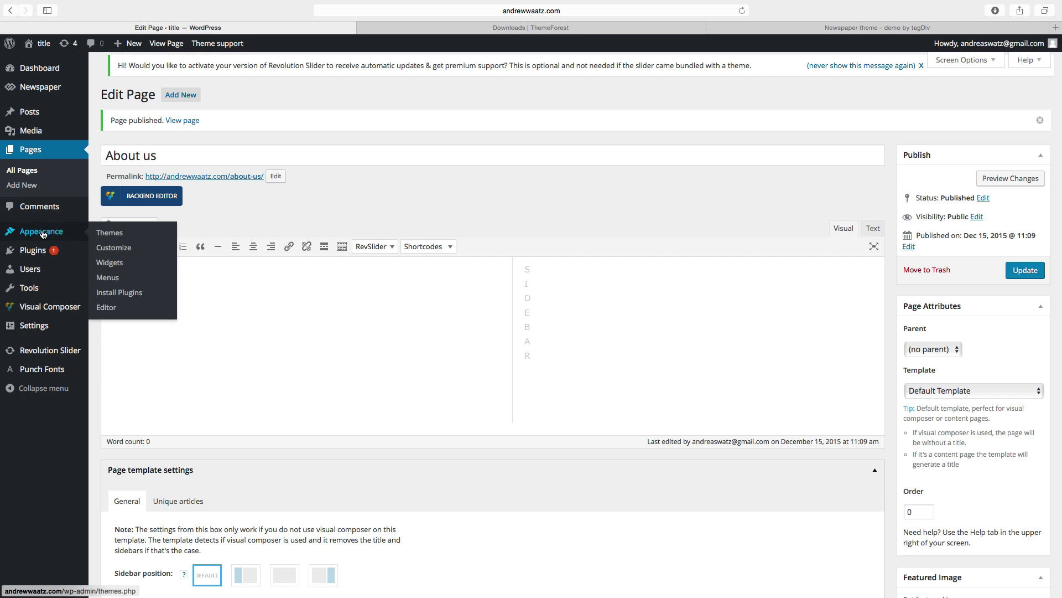
click(110, 278)
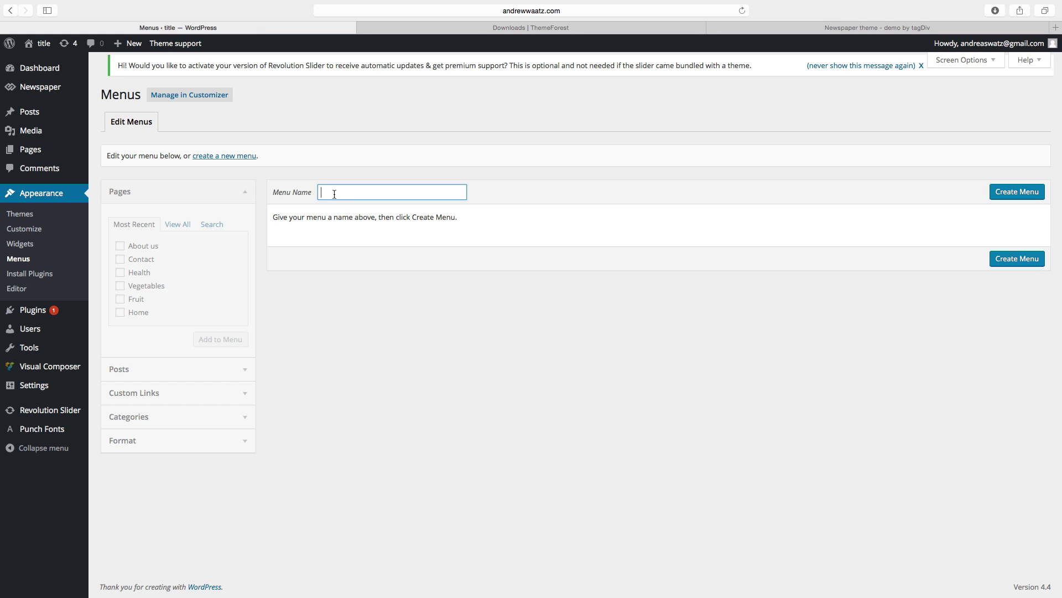
text(main )
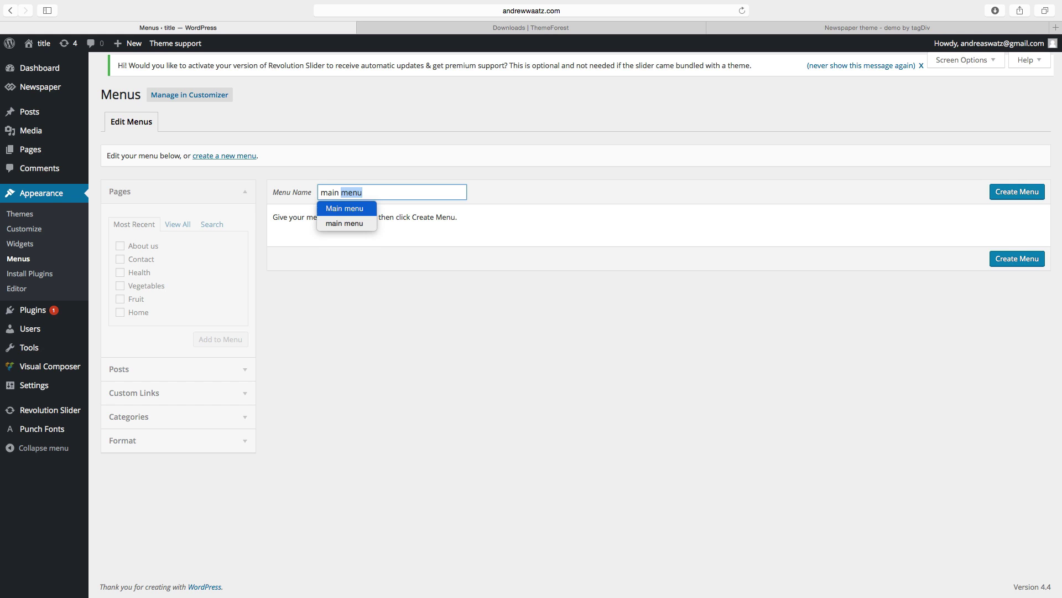
text(menu)
click(1012, 194)
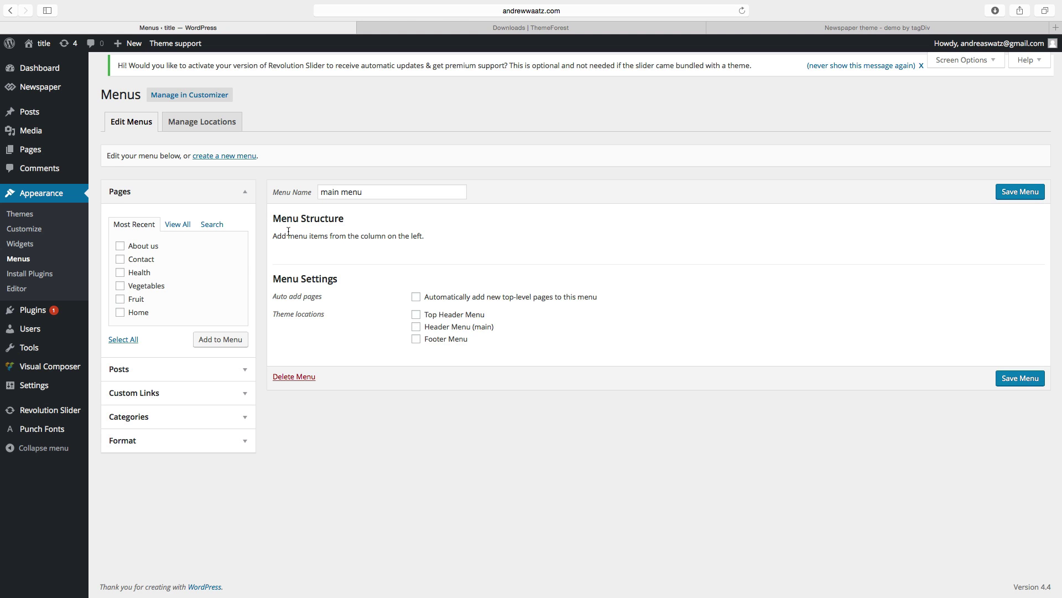
Add the Contact, Fruit, Health and Vegetables pages to main menu.
click(179, 227)
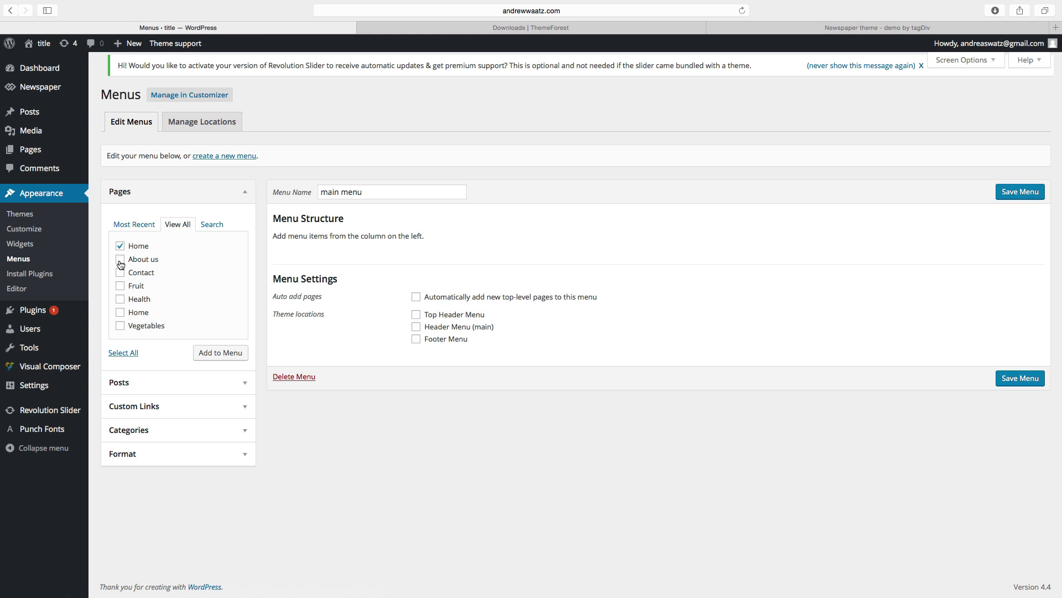
click(120, 272)
click(120, 287)
click(120, 300)
click(120, 326)
click(213, 355)
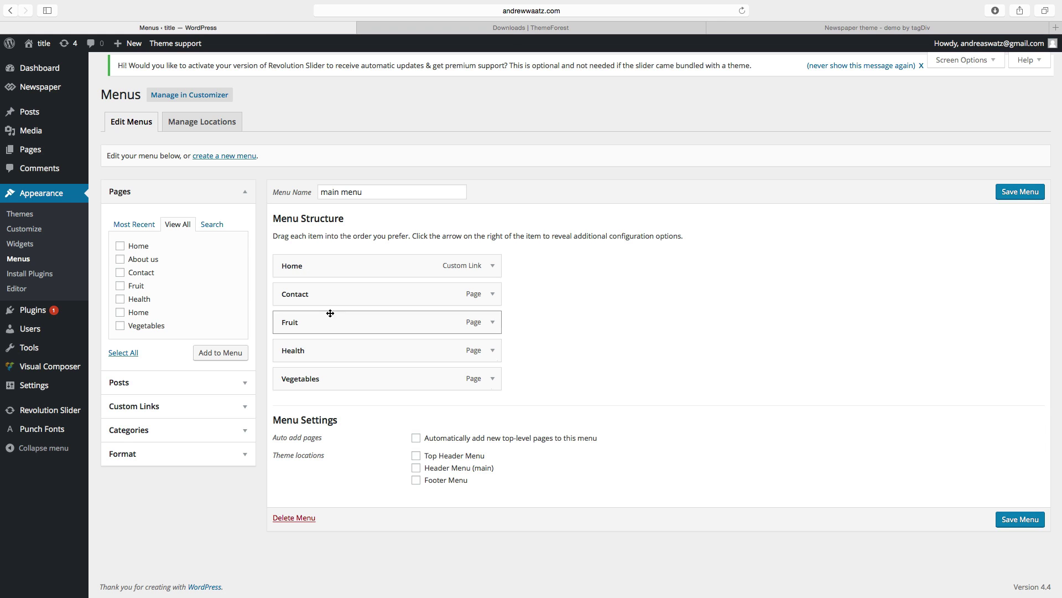
Move Contact down and Health above Fruit, then save the menu.
drag(324, 294, 324, 380)
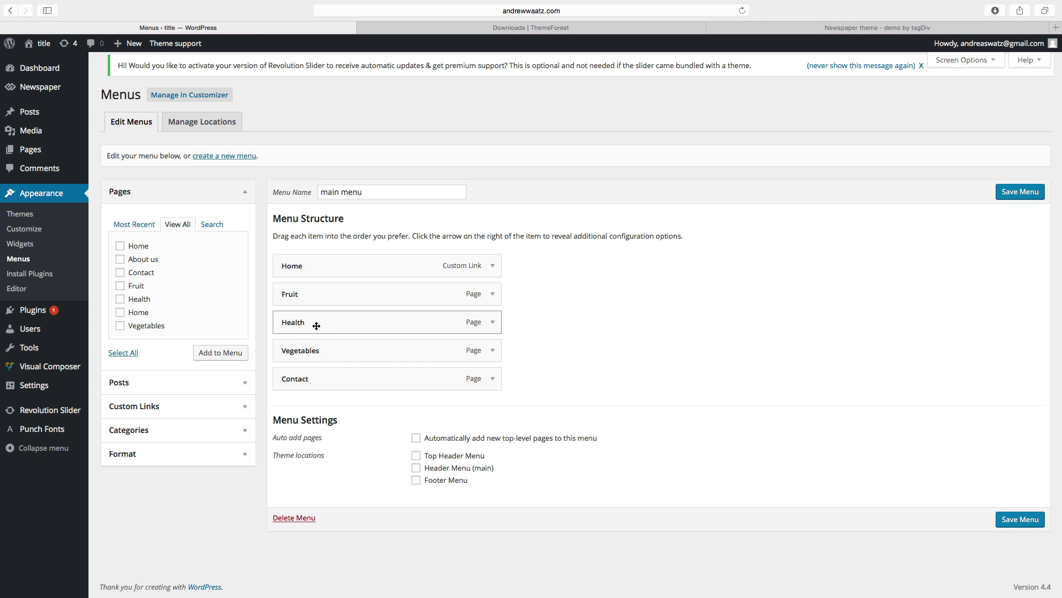
drag(317, 326, 313, 293)
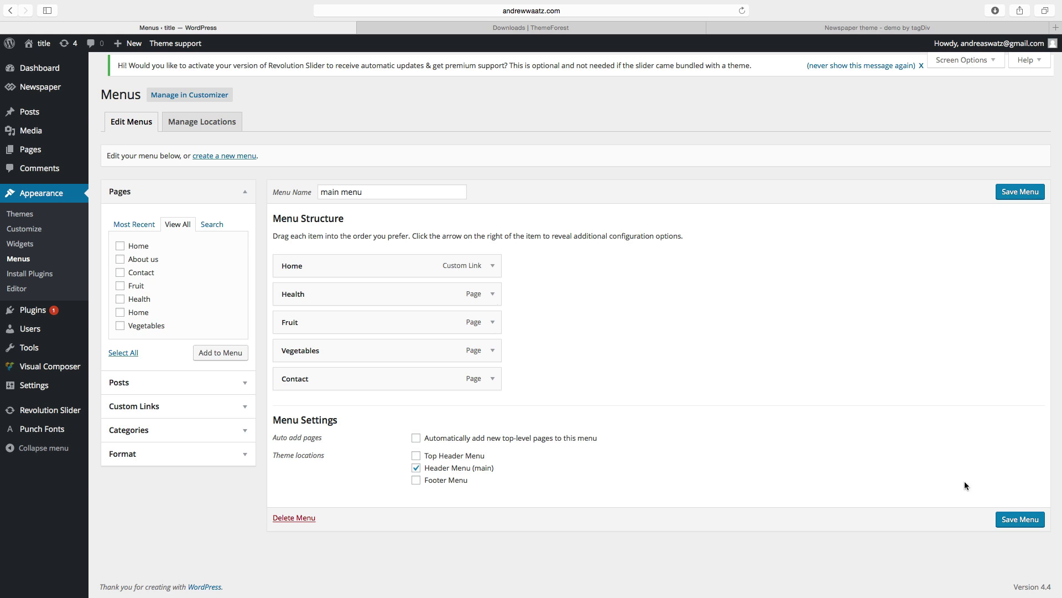
click(1020, 519)
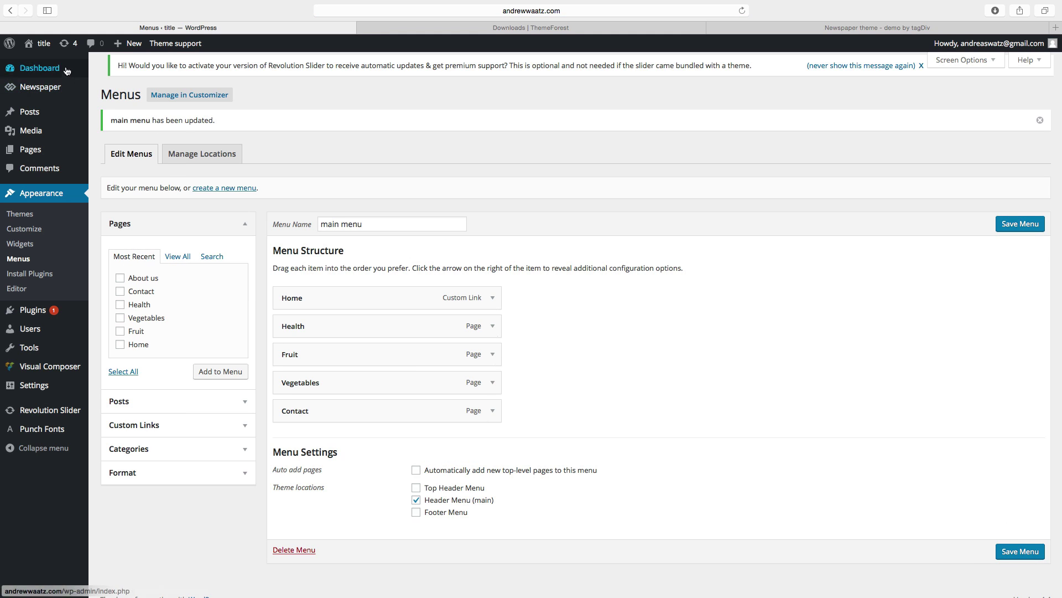
View the live site's new header menu, then go back to the Dashboard.
click(40, 49)
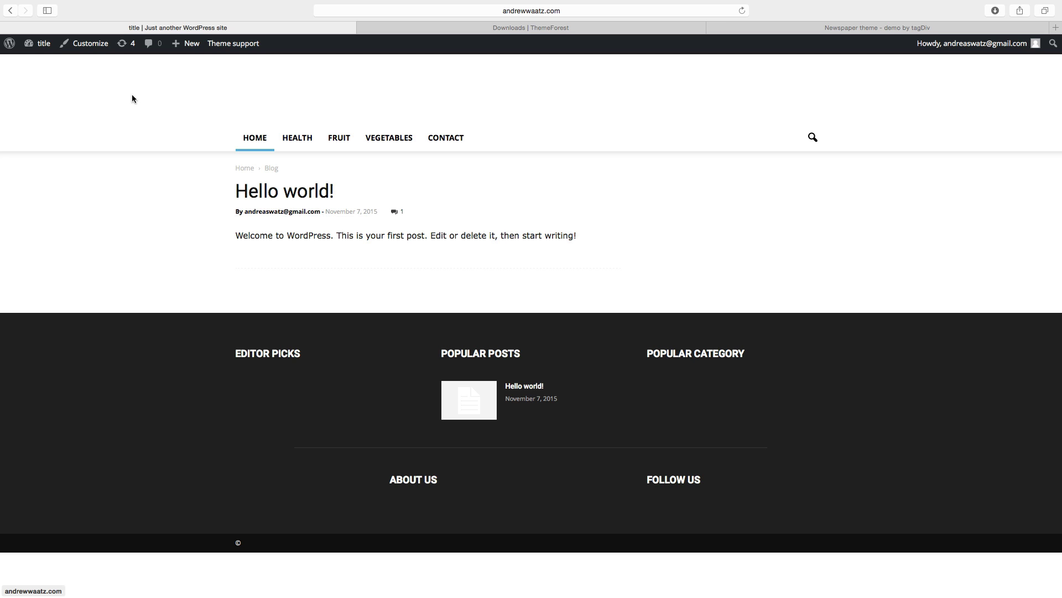
mouse_move(34, 43)
click(37, 63)
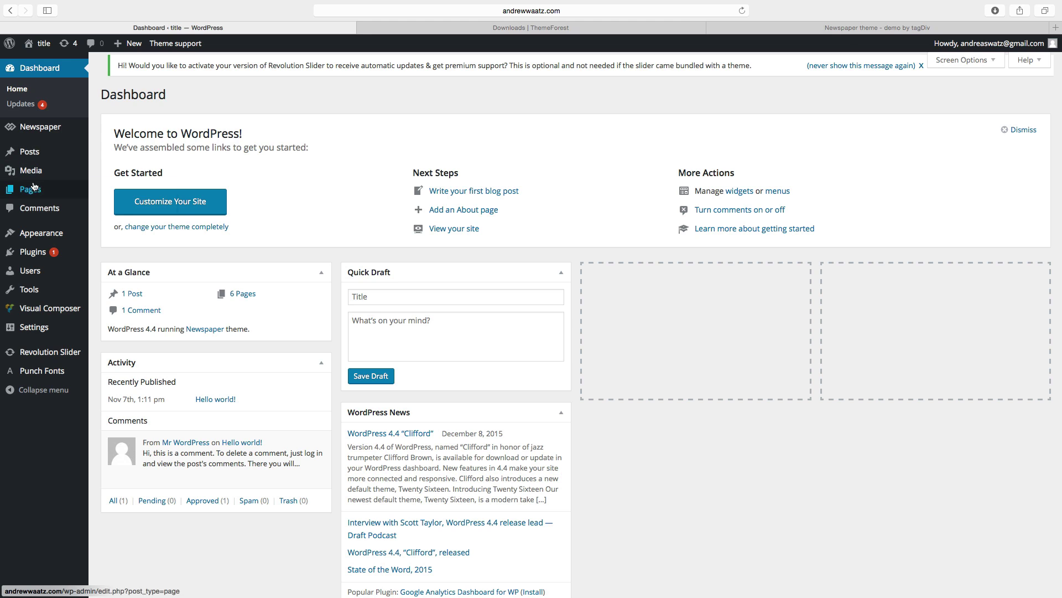
In Reading Settings, set Home as the static front page, save, and view the site.
mouse_move(34, 328)
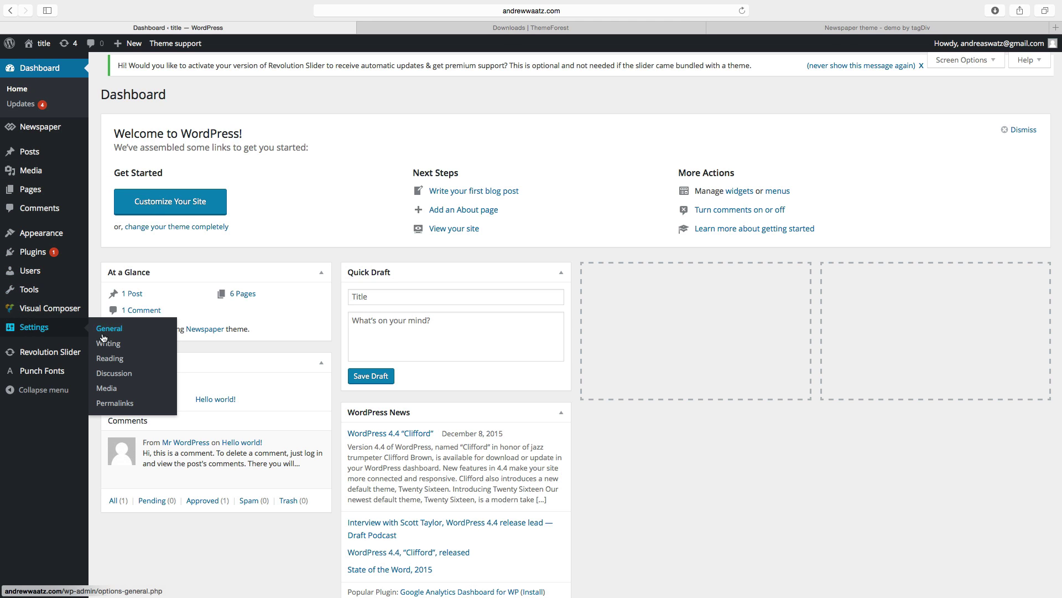
click(105, 360)
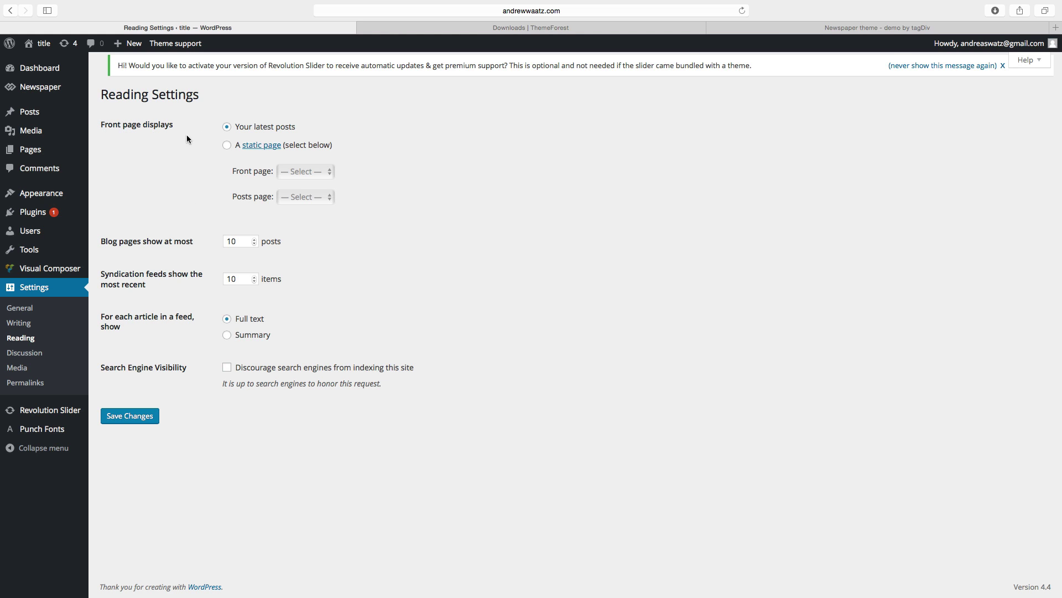
click(227, 146)
click(297, 172)
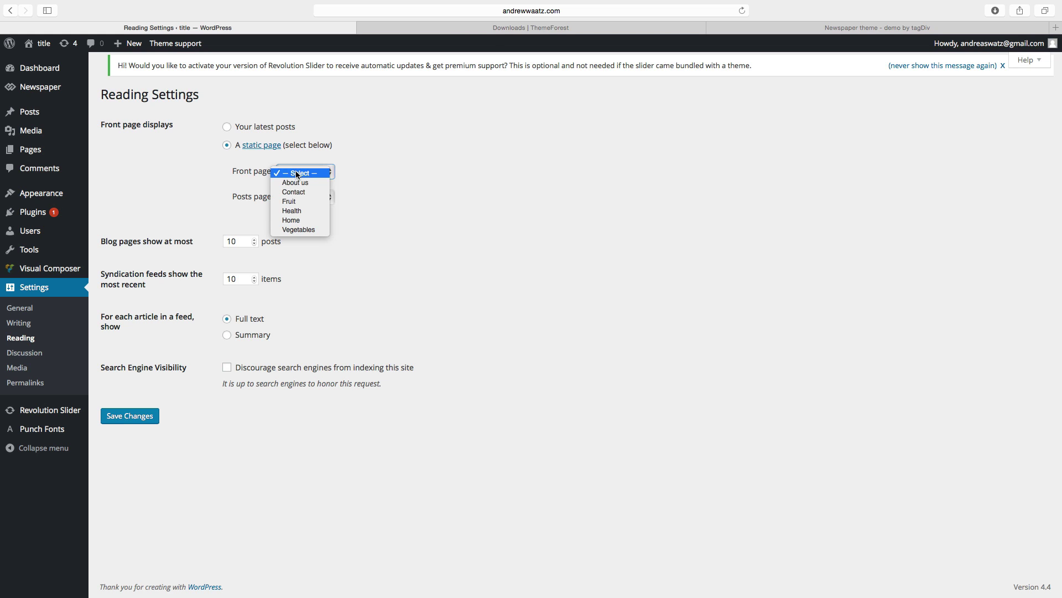
click(292, 220)
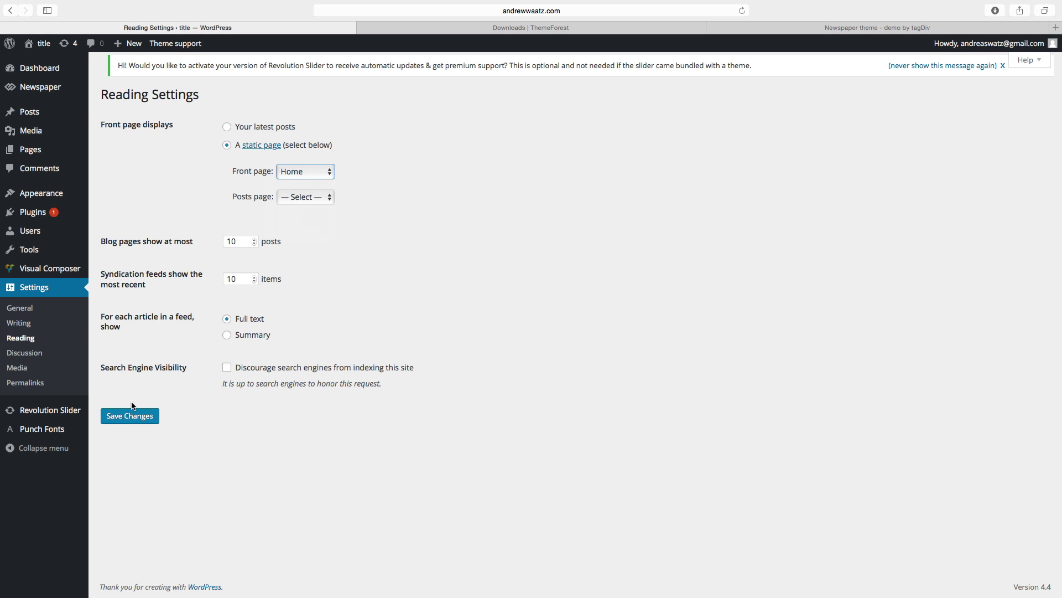
click(133, 420)
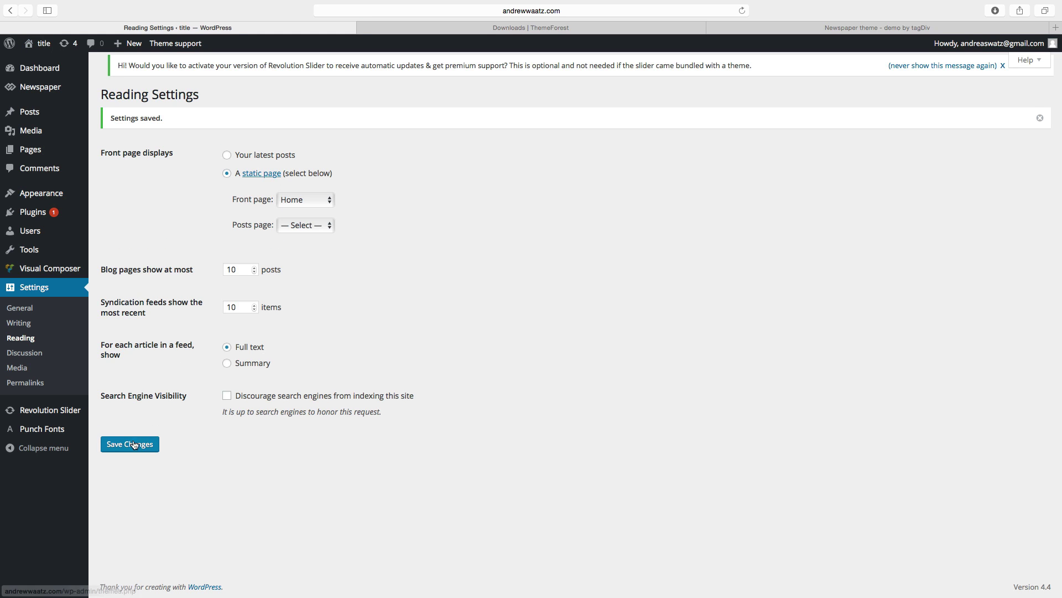
click(35, 42)
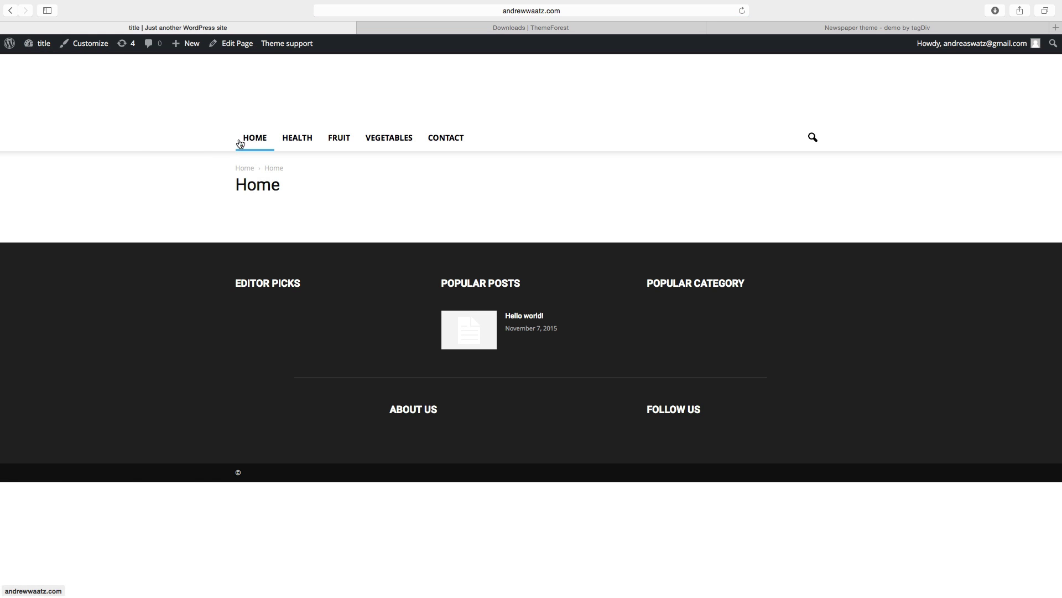
Open HEALTH, FRUIT and CONTACT from the site's header menu, then return to the Dashboard.
click(285, 137)
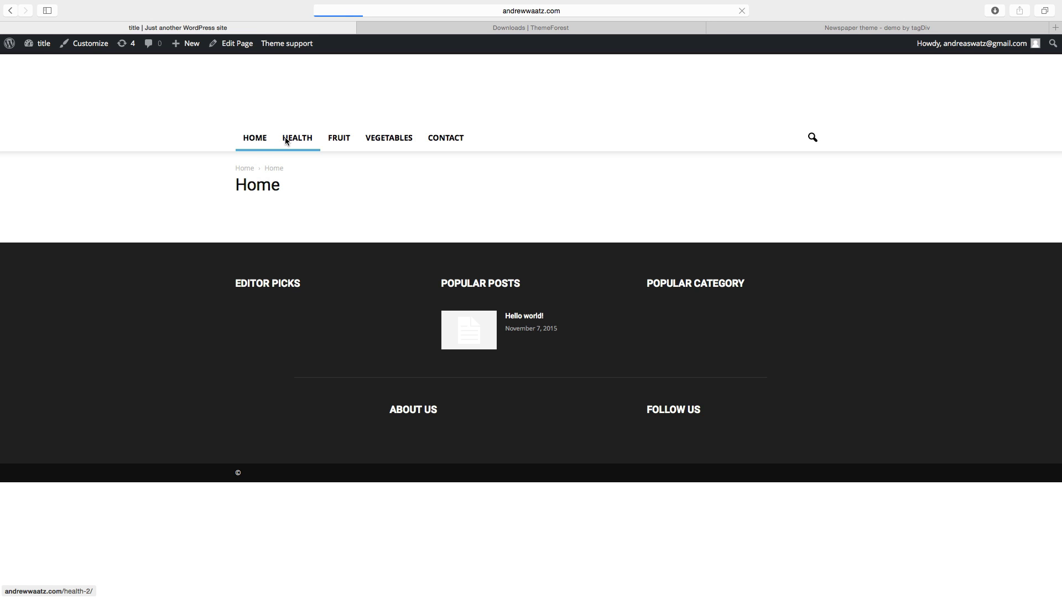
click(334, 142)
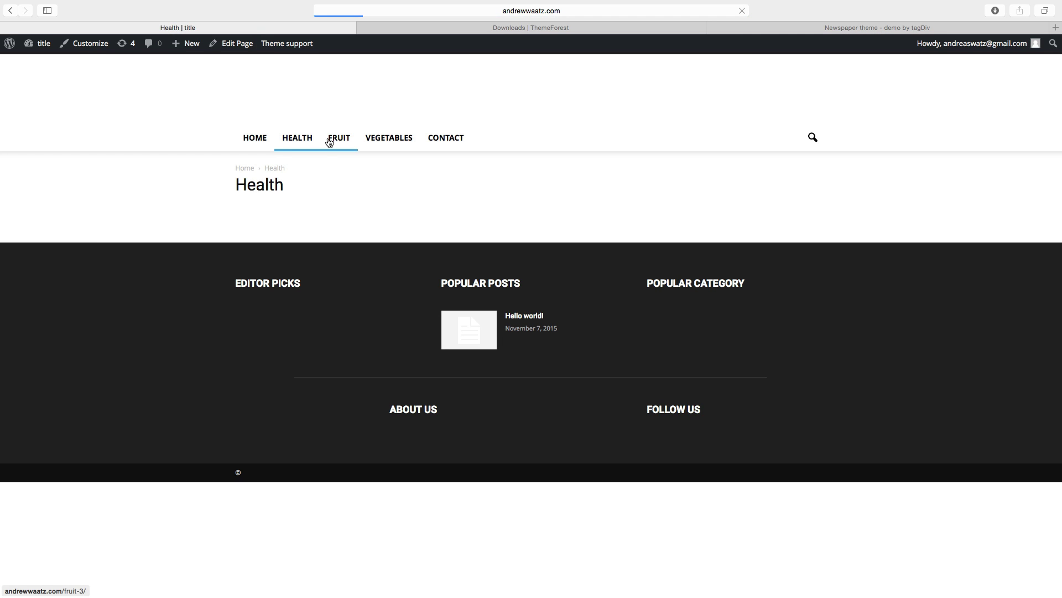
click(446, 141)
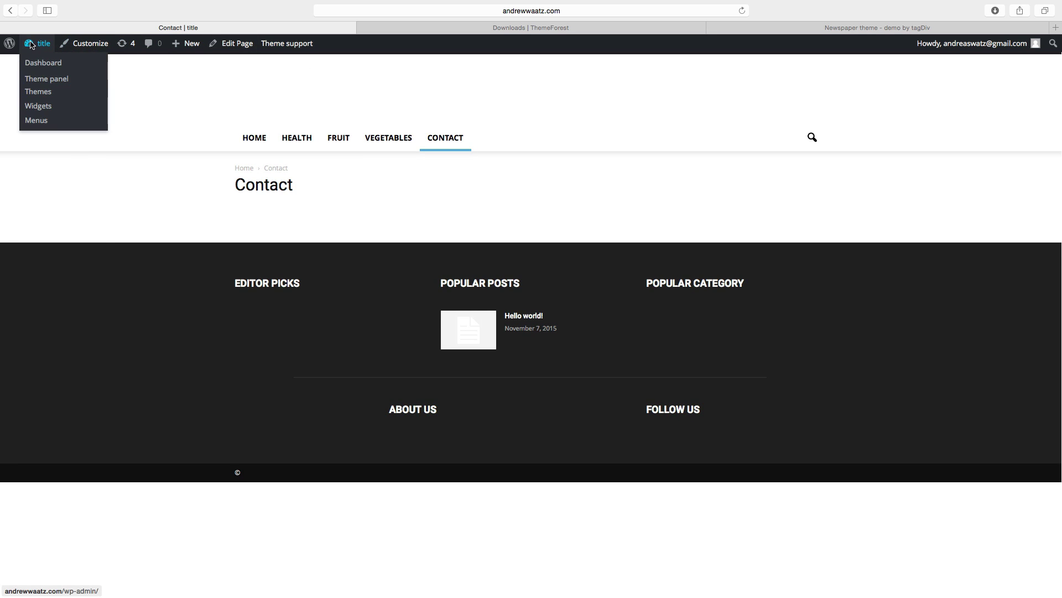
click(31, 64)
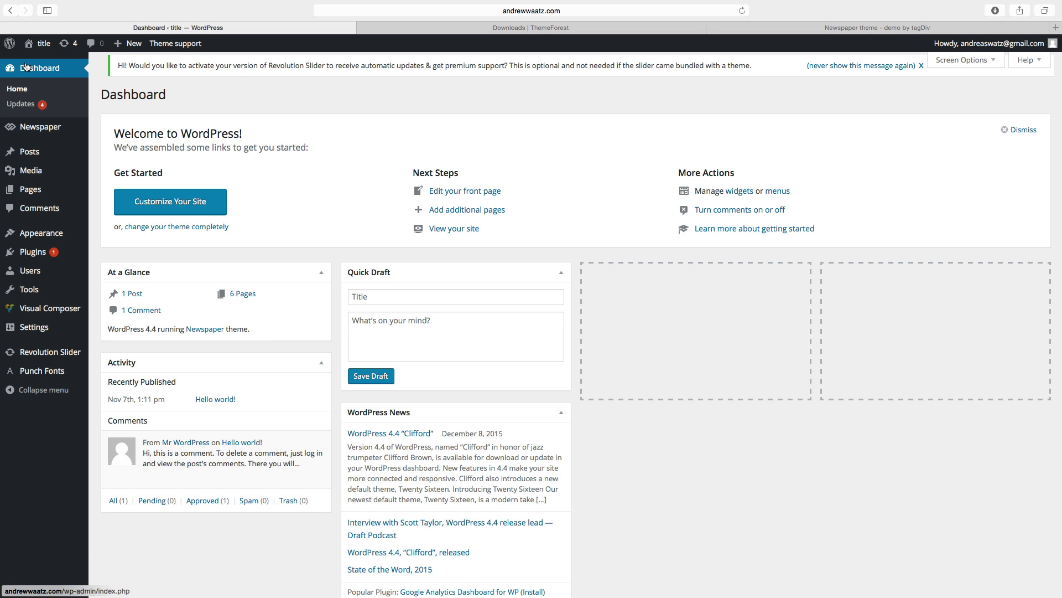
In Appearance > Menus, start a new menu named 'Top navigation menu'.
mouse_move(79, 235)
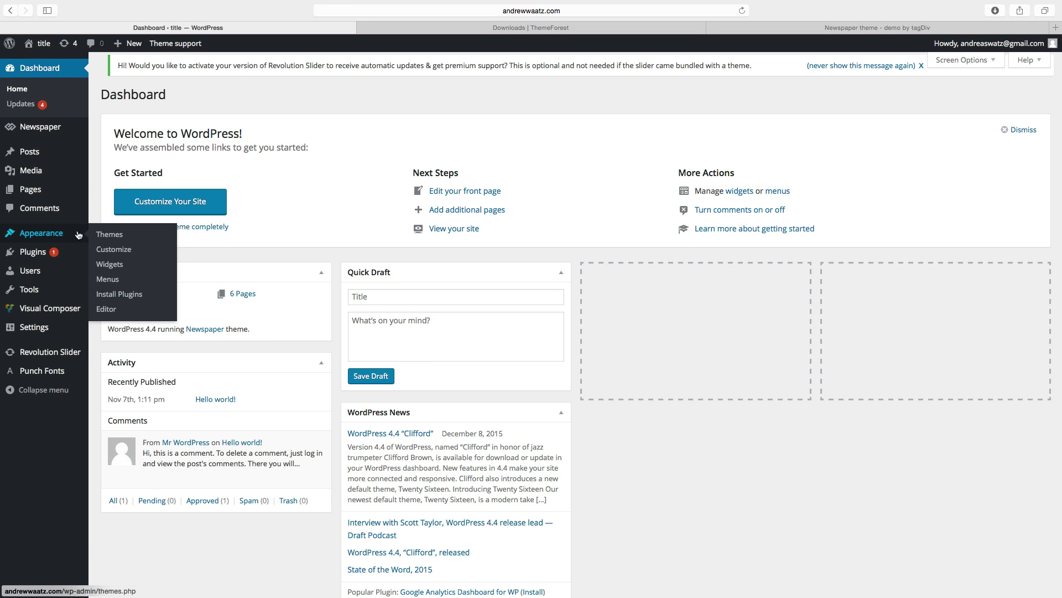
click(108, 279)
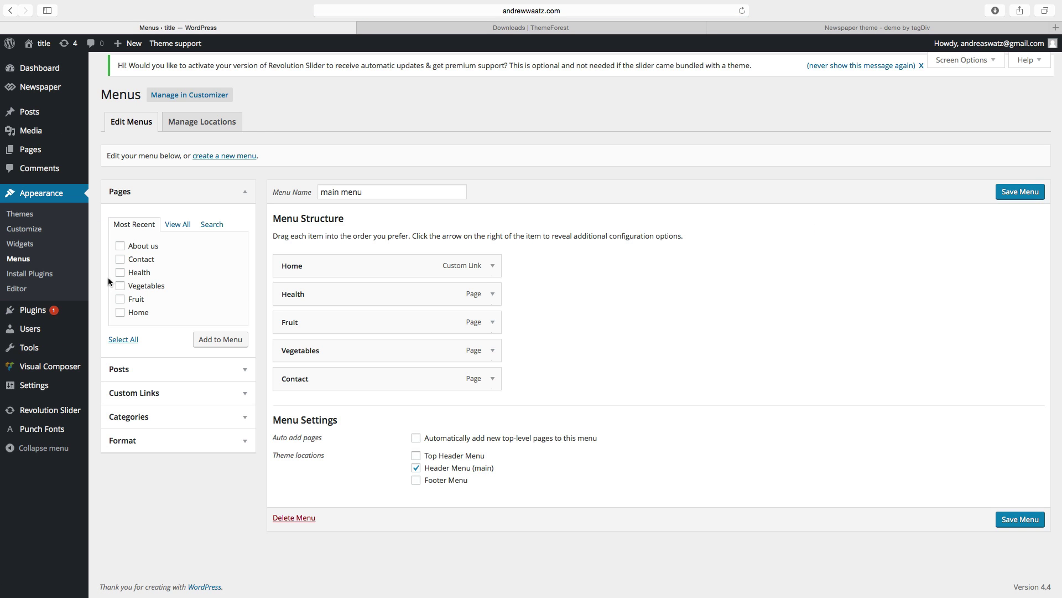
click(217, 158)
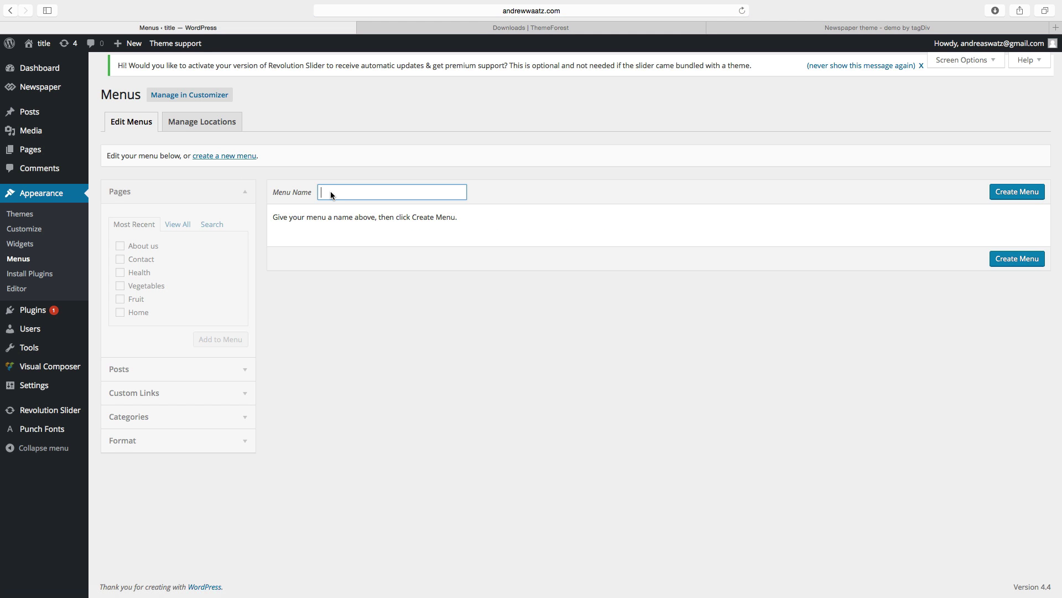
text(Top navigation menu)
Create the Top navigation menu with About us, assign it to Top Header Menu, and save.
click(1021, 195)
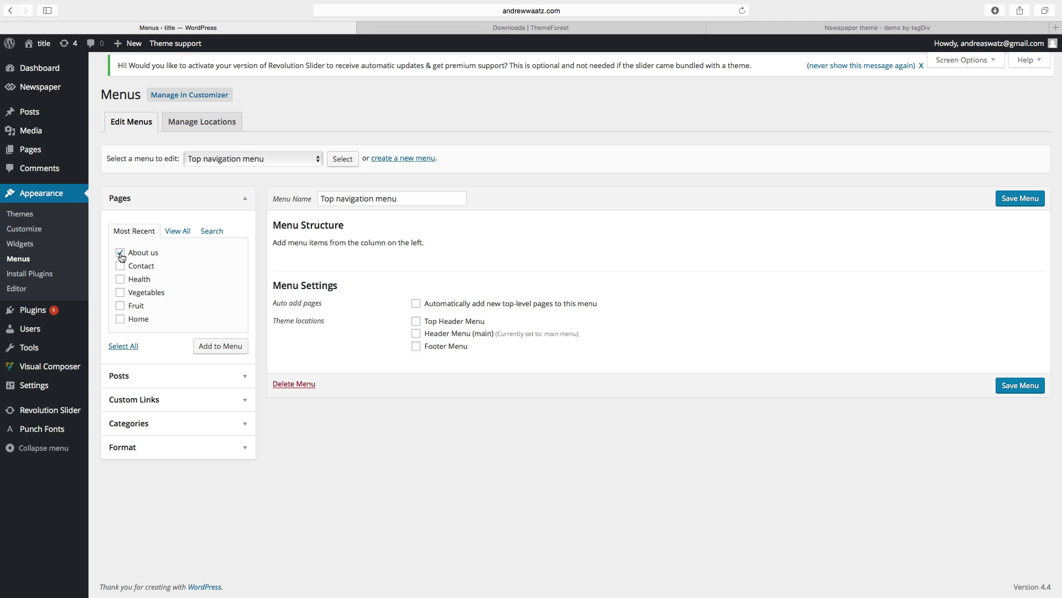
click(215, 350)
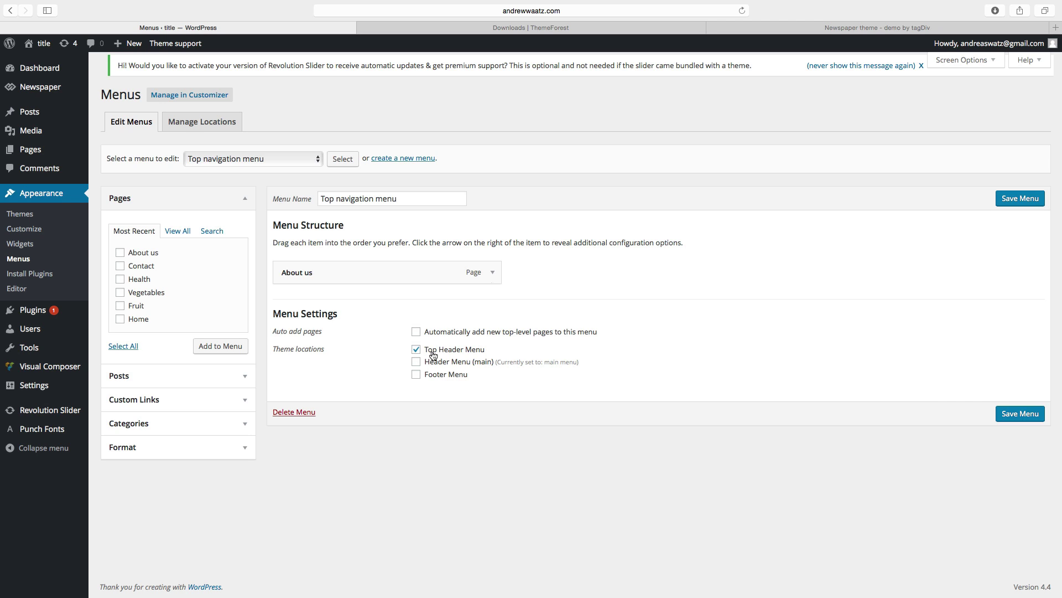
click(1026, 414)
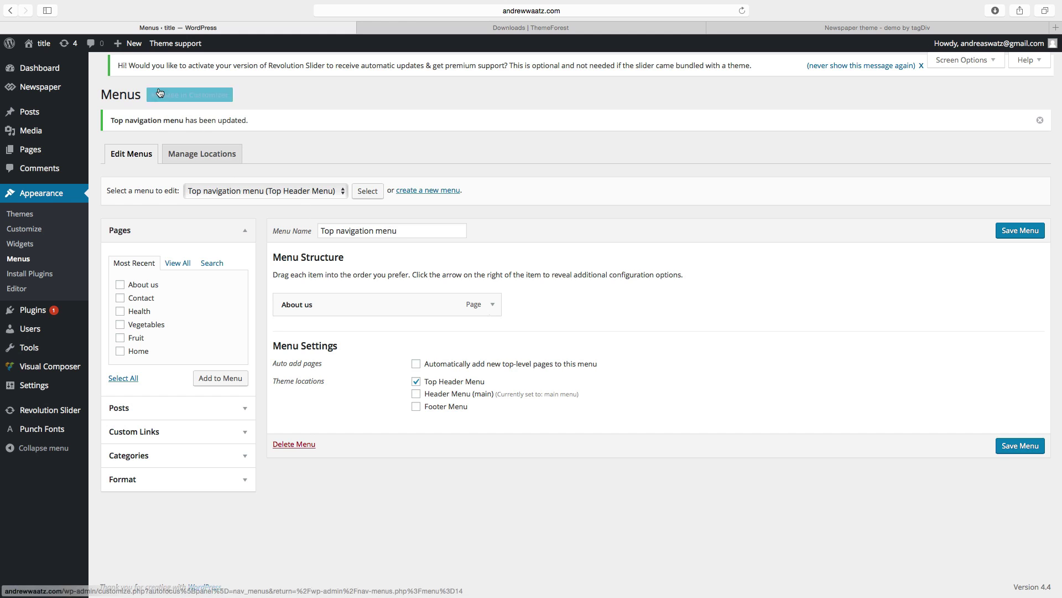
Visit the live site to confirm About us appears in the top bar above the header menu.
click(40, 47)
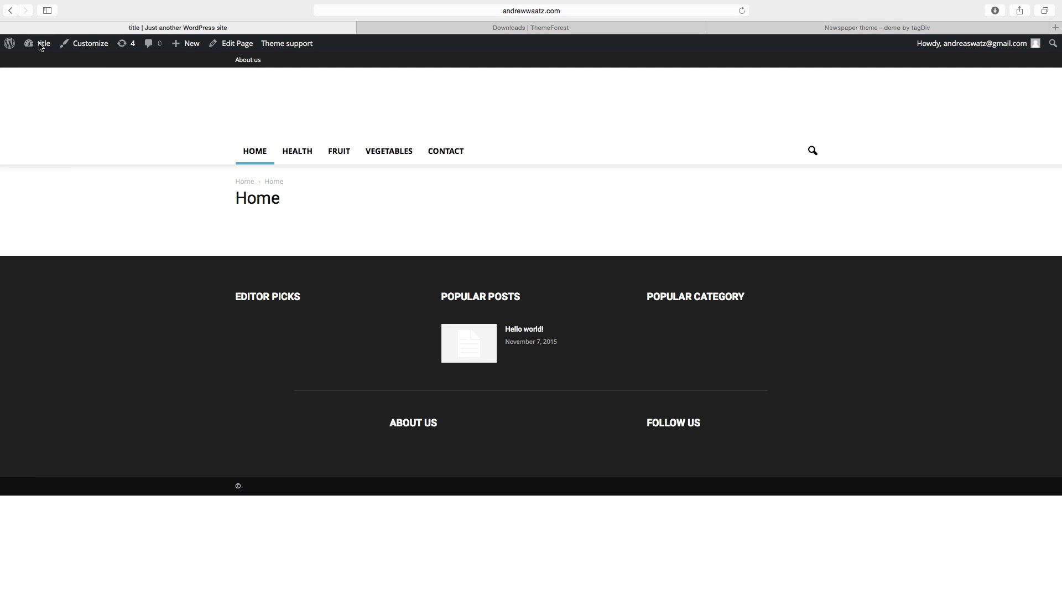